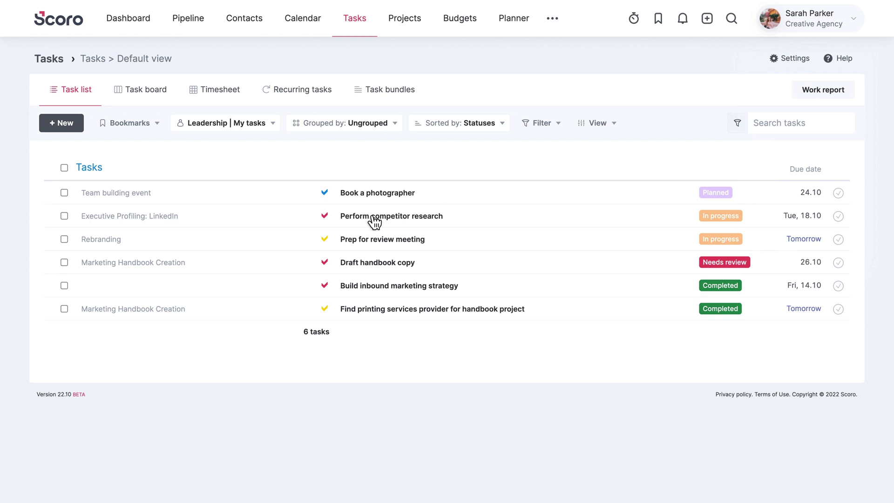
- Time today's planned 1h 30m entry on Perform competitor research and mark it done
{"action": "left_click", "coordinate": [375, 222]}
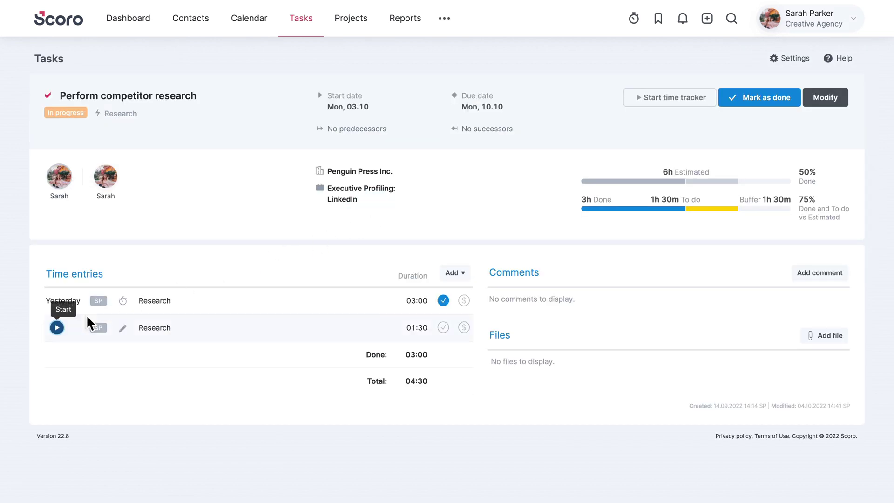
{"action": "left_click", "coordinate": [56, 328]}
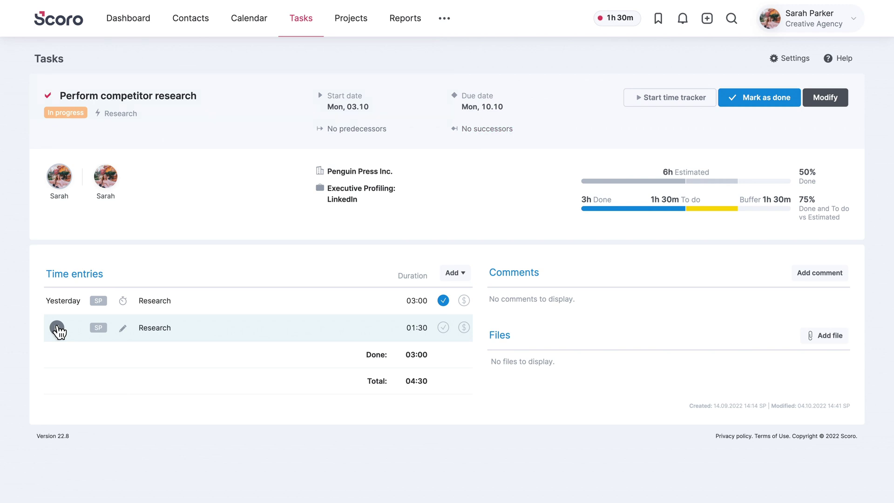
{"action": "left_click", "coordinate": [58, 327]}
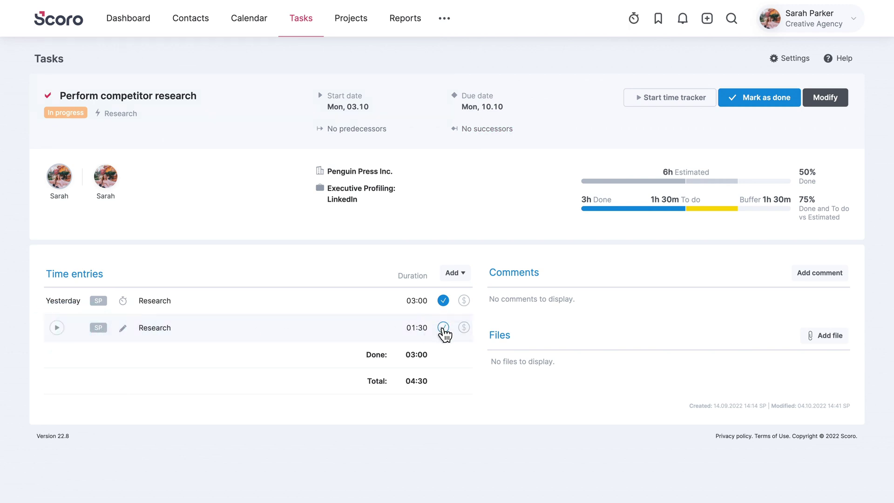
{"action": "left_click", "coordinate": [443, 328]}
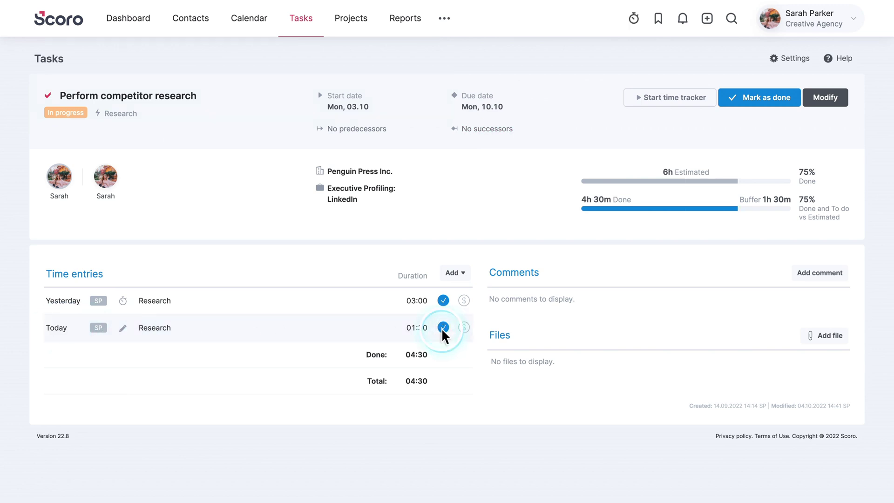
- Start the timer on Perform competitor research from the quick time tracker
{"action": "left_click", "coordinate": [633, 18]}
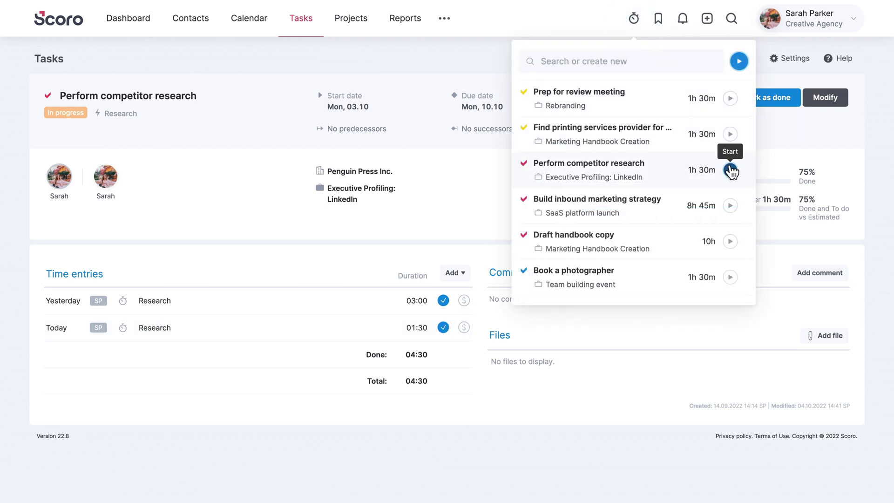
{"action": "left_click", "coordinate": [730, 170]}
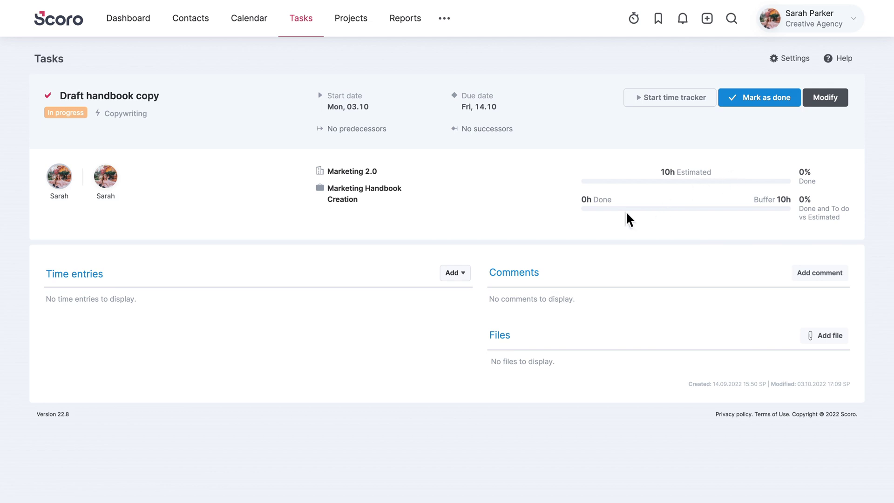
- Add a manual 1h 45min 'Draft content' time entry to Draft handbook copy
{"action": "left_click", "coordinate": [458, 274]}
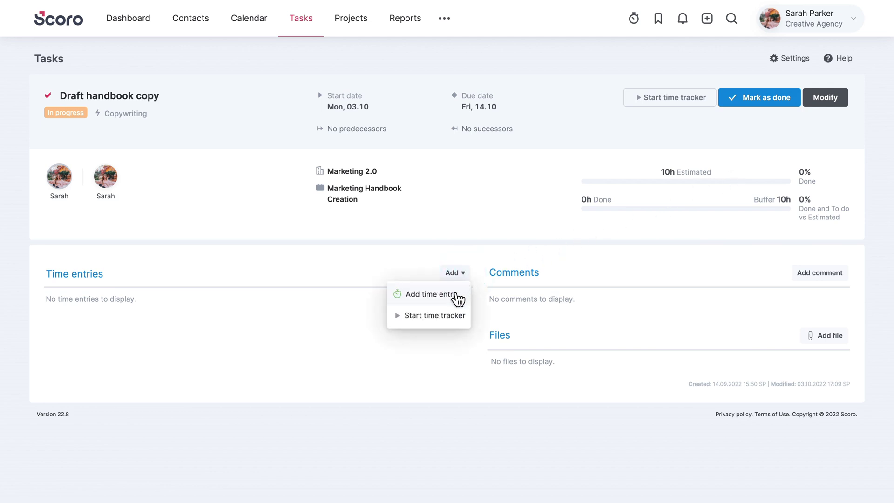
{"action": "left_click", "coordinate": [461, 294]}
{"action": "left_click", "coordinate": [104, 326]}
{"action": "type", "text": "Draft"}
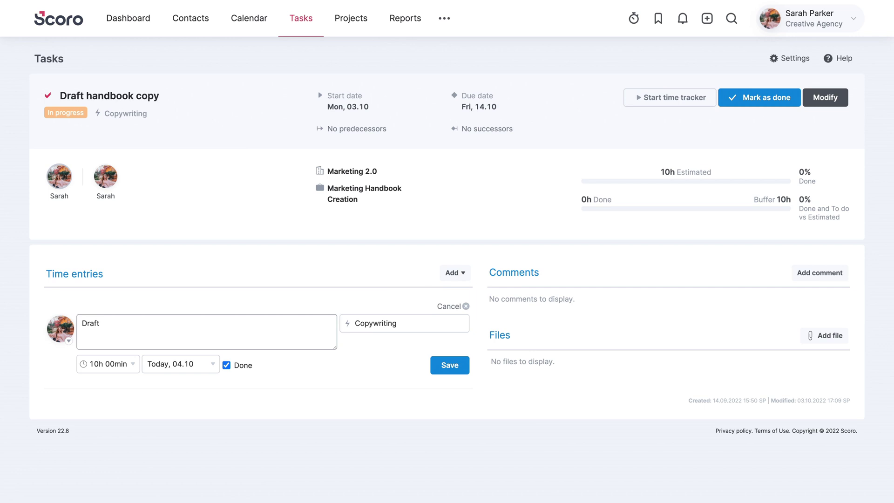
{"action": "type", "text": " comment"}
{"action": "left_click", "coordinate": [128, 364]}
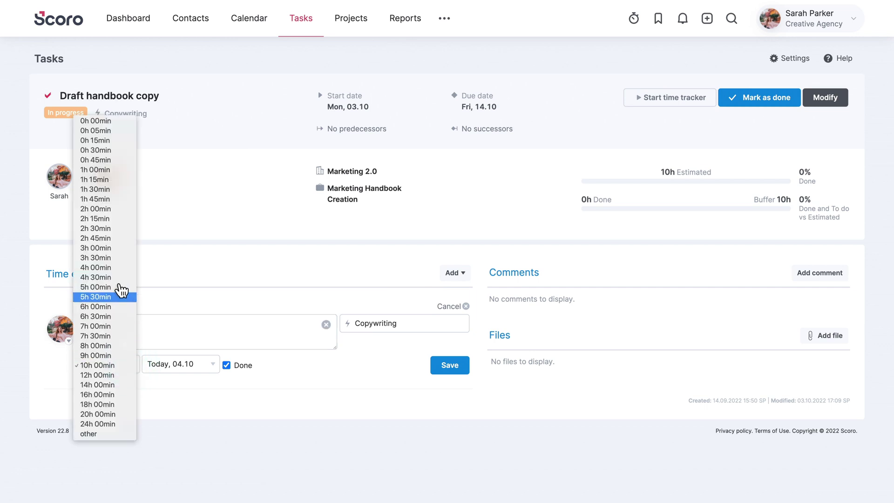
{"action": "left_click", "coordinate": [110, 200]}
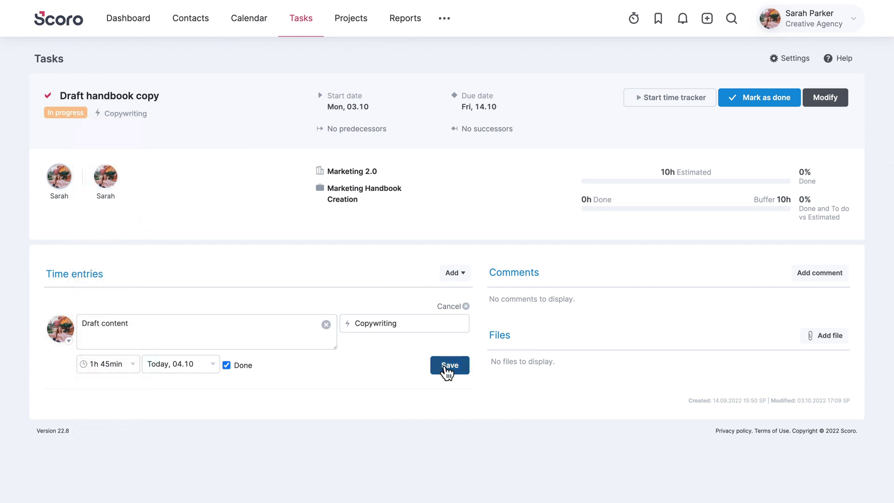
{"action": "left_click", "coordinate": [445, 365]}
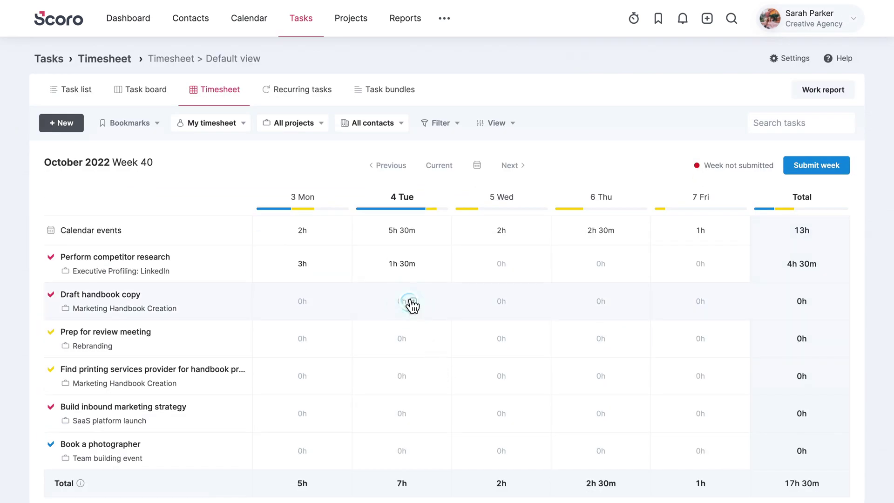
- Log 1h 45min of Draft content for Draft handbook copy in Tuesday's timesheet cell
{"action": "left_click", "coordinate": [409, 303]}
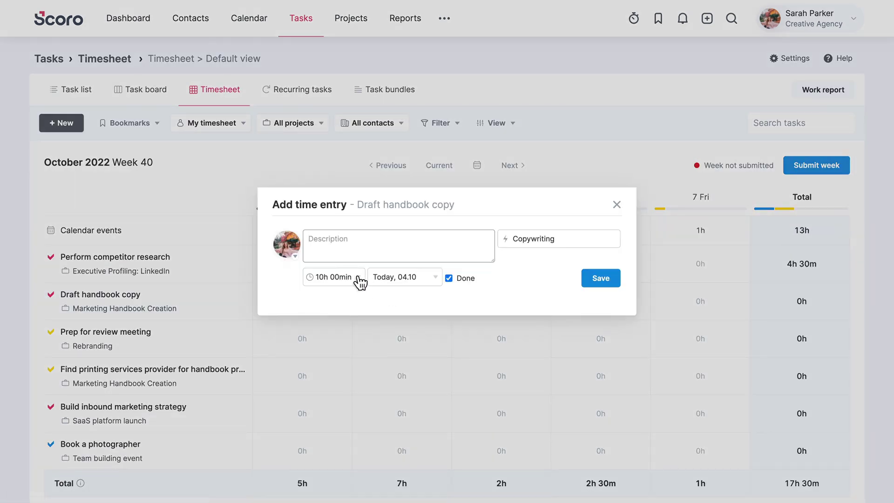
{"action": "left_click", "coordinate": [358, 278]}
{"action": "left_click", "coordinate": [338, 115]}
{"action": "type", "text": "Draft c"}
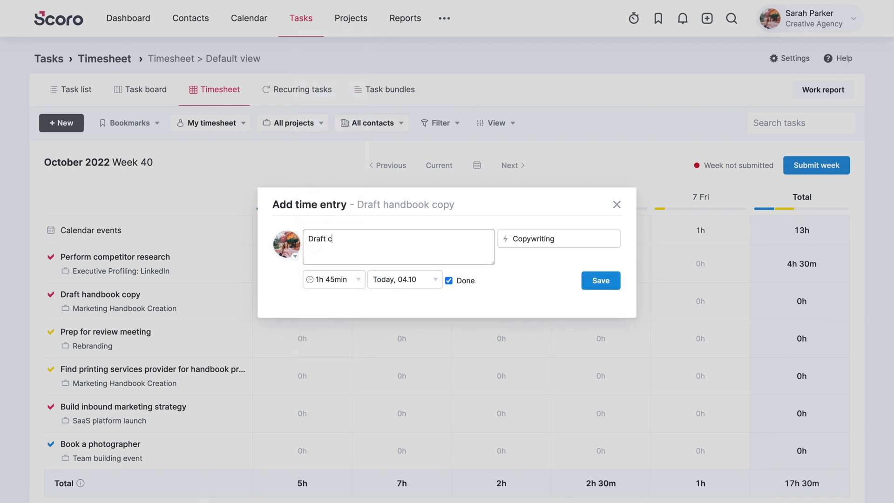
{"action": "type", "text": "ent"}
{"action": "left_click", "coordinate": [609, 283]}
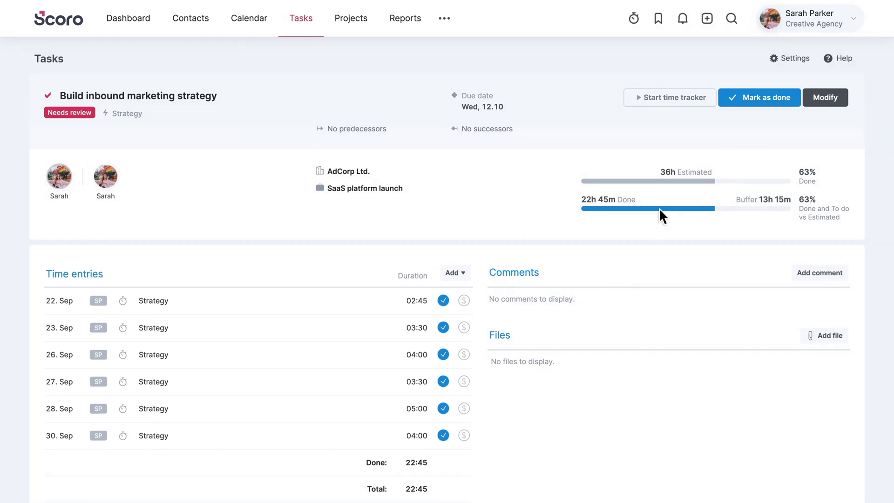
- Mark Build inbound marketing strategy as done
{"action": "left_click", "coordinate": [736, 97]}
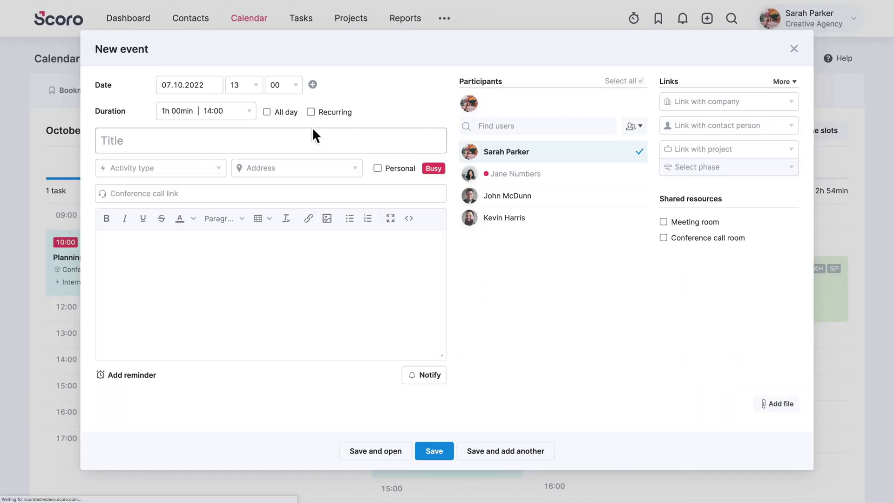
- Save the 13:00 Friday event titled 'Design feedback' with activity type Client meeting
{"action": "left_click", "coordinate": [104, 142]}
{"action": "type", "text": "Design"}
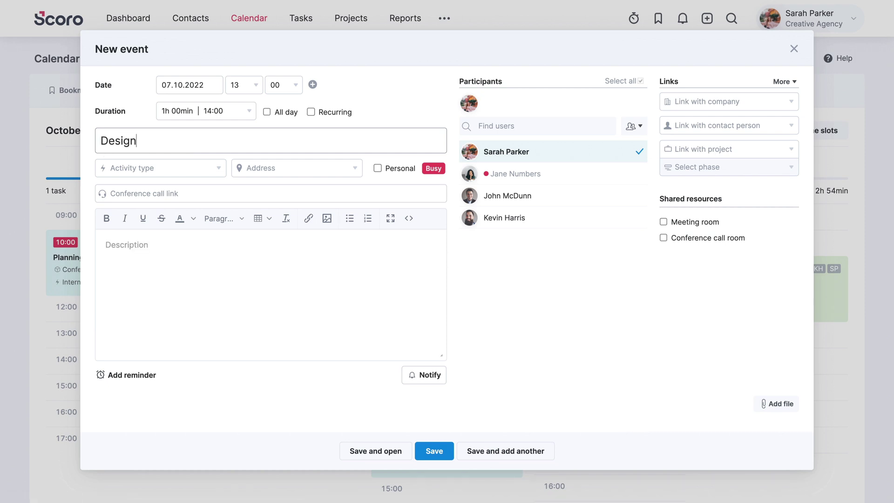
{"action": "type", "text": " feedbac"}
{"action": "type", "text": "k"}
{"action": "left_click", "coordinate": [174, 169]}
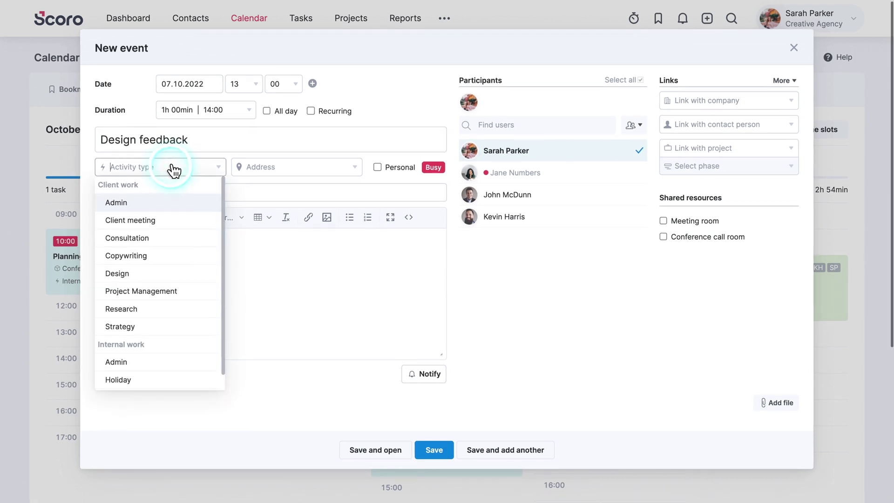
{"action": "left_click", "coordinate": [167, 222]}
{"action": "left_click", "coordinate": [436, 450]}
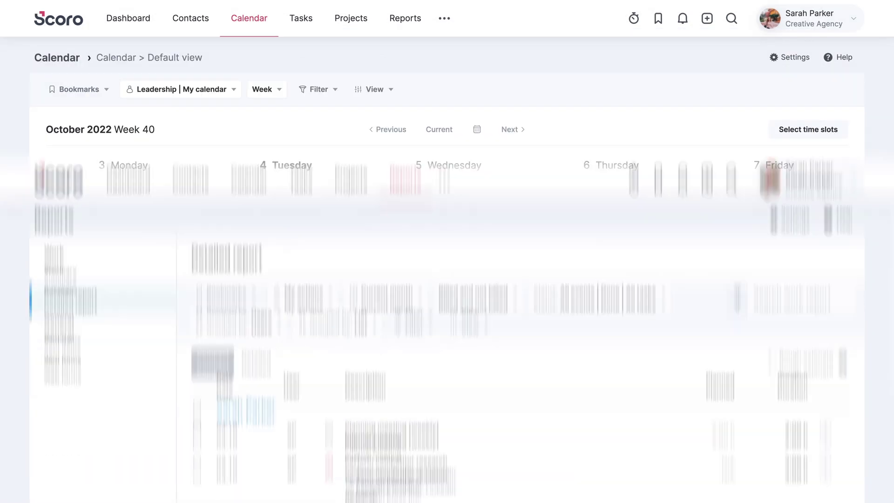
{"action": "scroll", "coordinate": [441, 458], "scroll_direction": "down", "scroll_amount": 5}
{"action": "scroll", "coordinate": [441, 458], "scroll_direction": "down", "scroll_amount": 3}
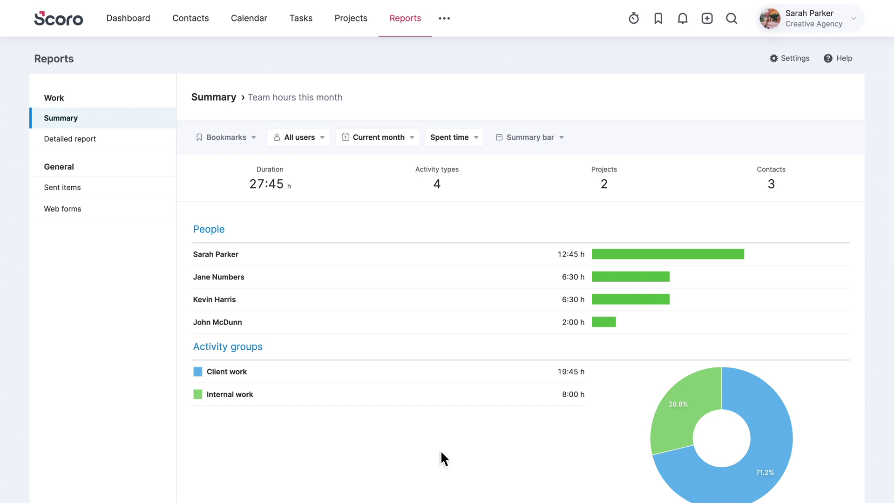
{"action": "scroll", "coordinate": [441, 452], "scroll_direction": "down", "scroll_amount": 6}
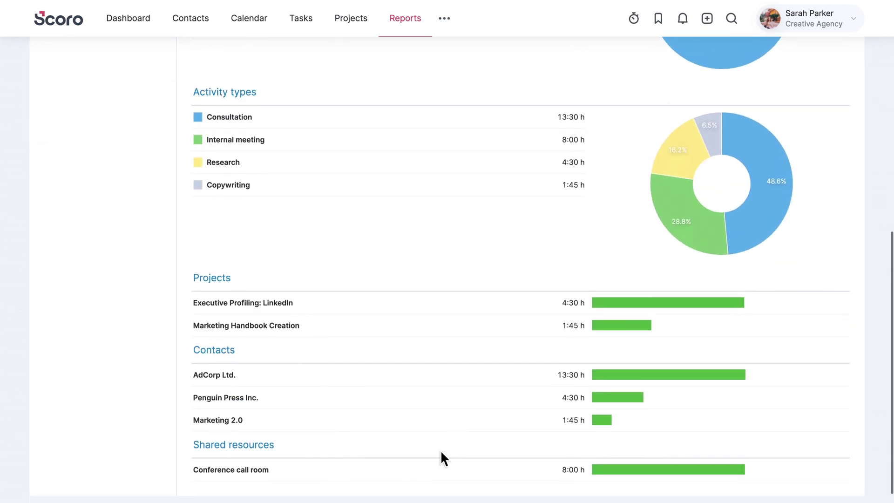